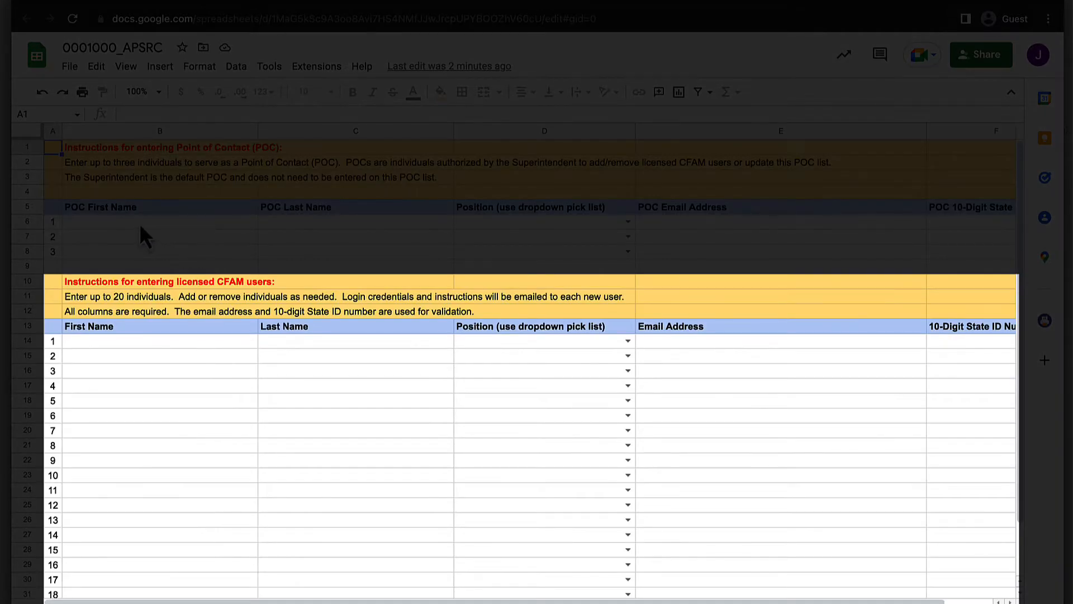
Paste the copied assistant superintendent record into the first Point of Contact row, starting at B6
left_click(139, 223)
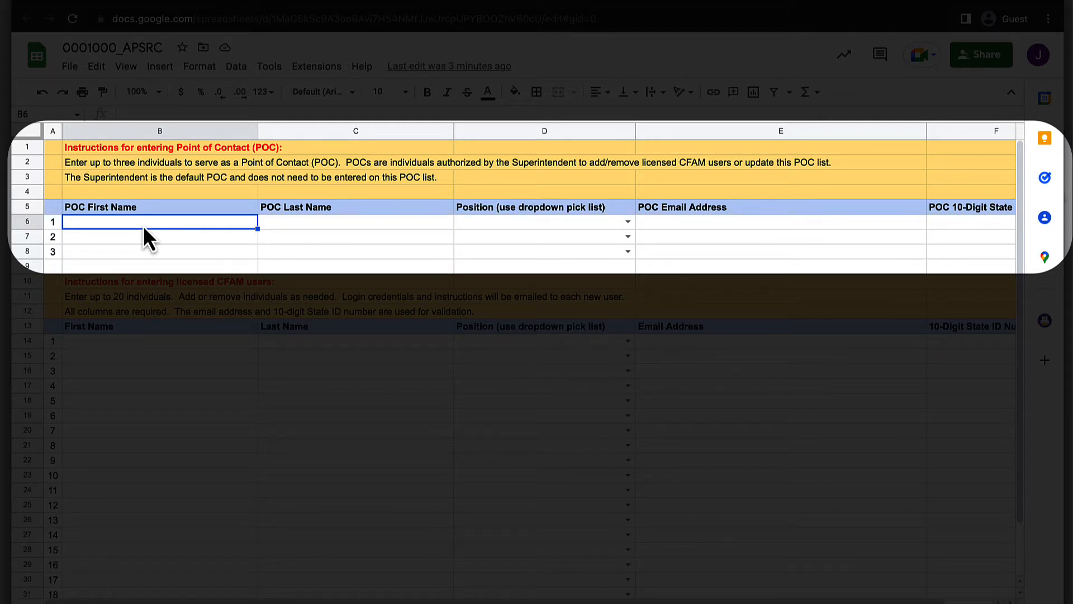
key("ctrl+v")
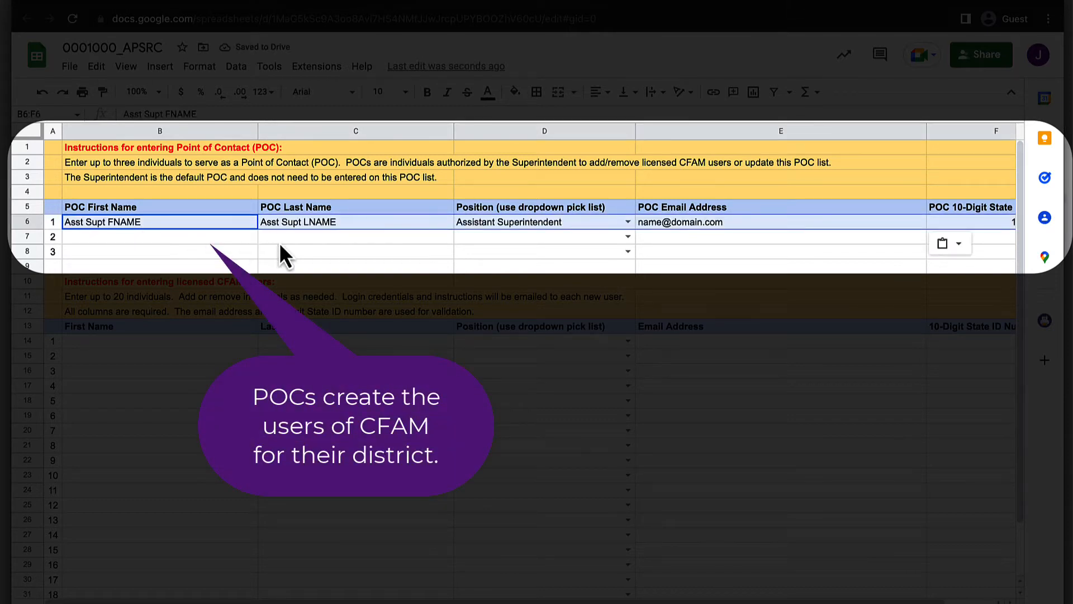
left_click(236, 244)
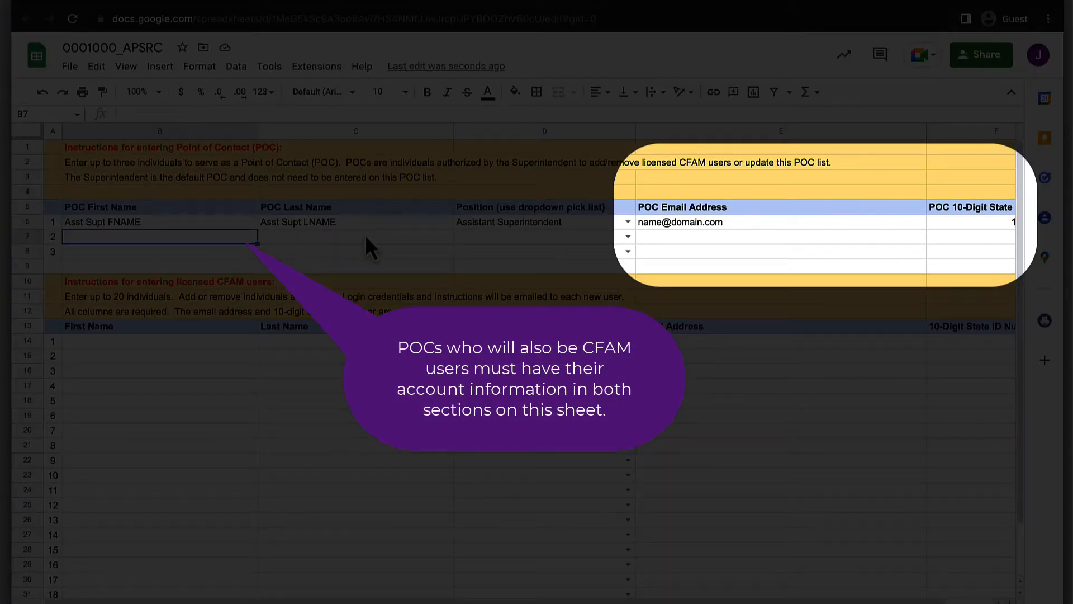
Review the first Point of Contact record from the first name across to the 10-digit State ID number
left_click(234, 222)
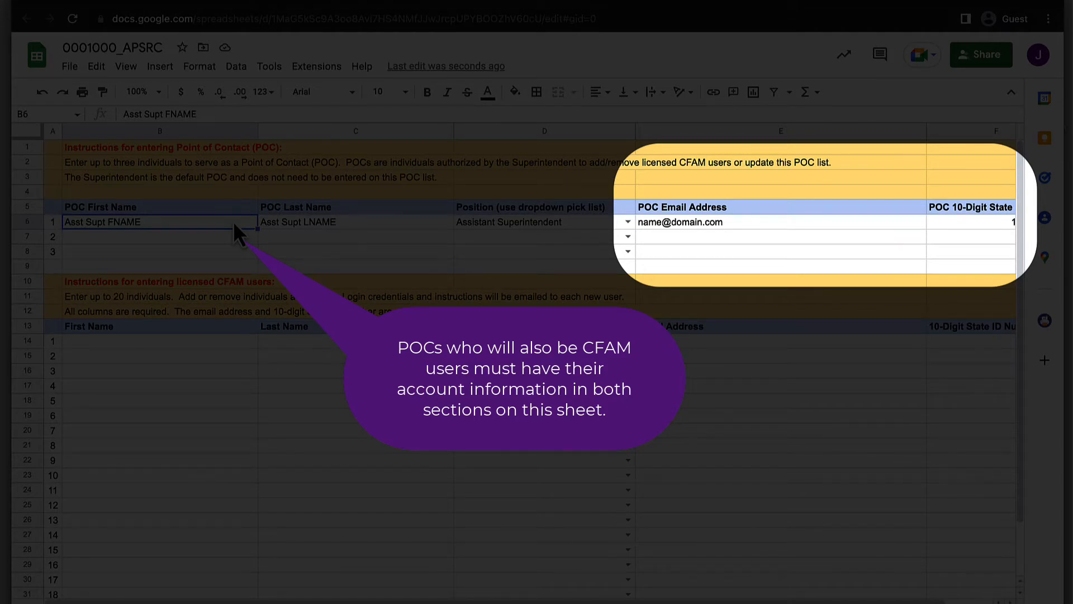
key("Tab")
key("Tab")
key("Tab")
key("Tab")
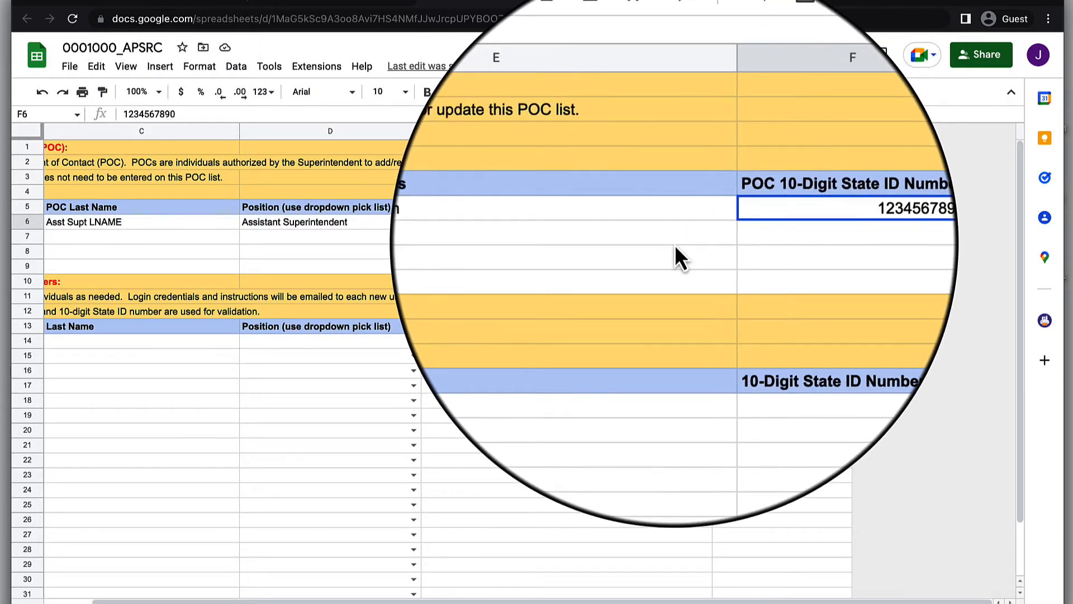
scroll(675, 243, "left", 5)
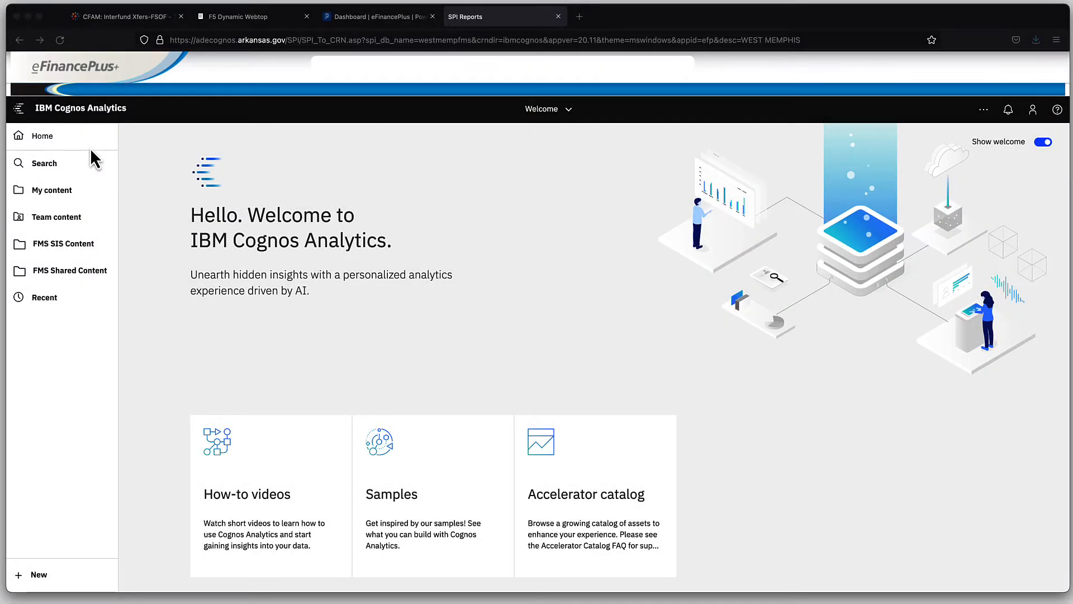
In IBM Cognos Analytics, open the APSRC CFAM User Data Report under FMS Shared Content, Shared Between Districts, CFAM and run it as PDF
left_click(81, 280)
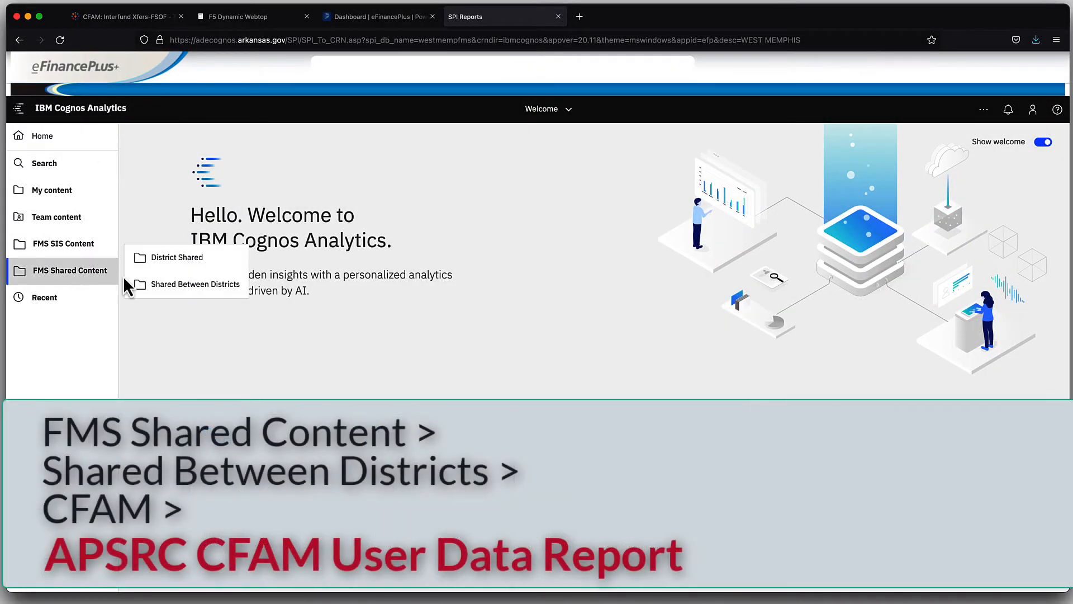
left_click(168, 284)
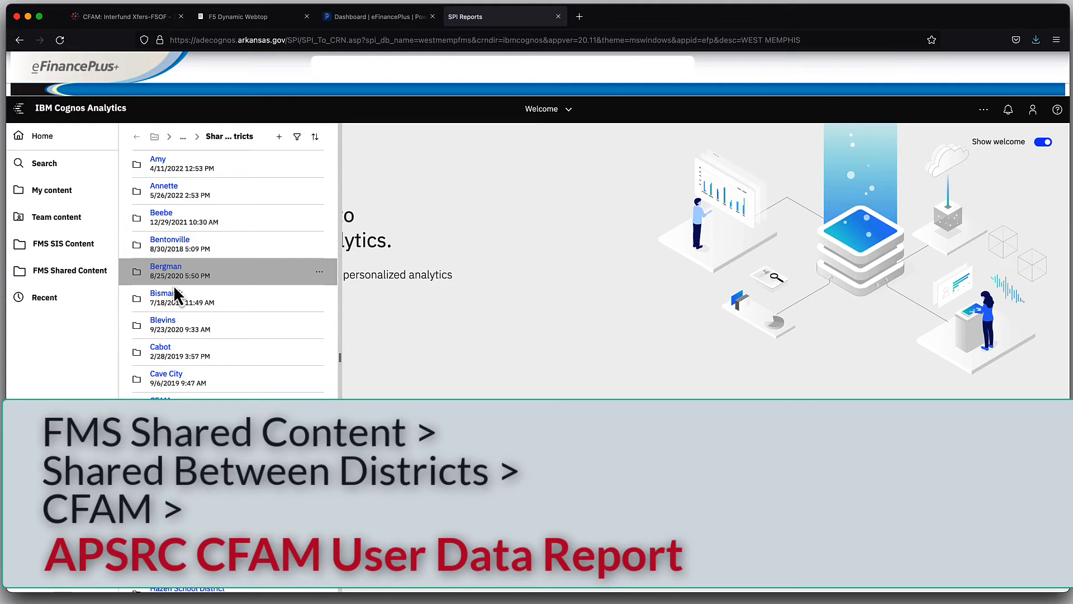
scroll(173, 301, "down", 5)
left_click(161, 308)
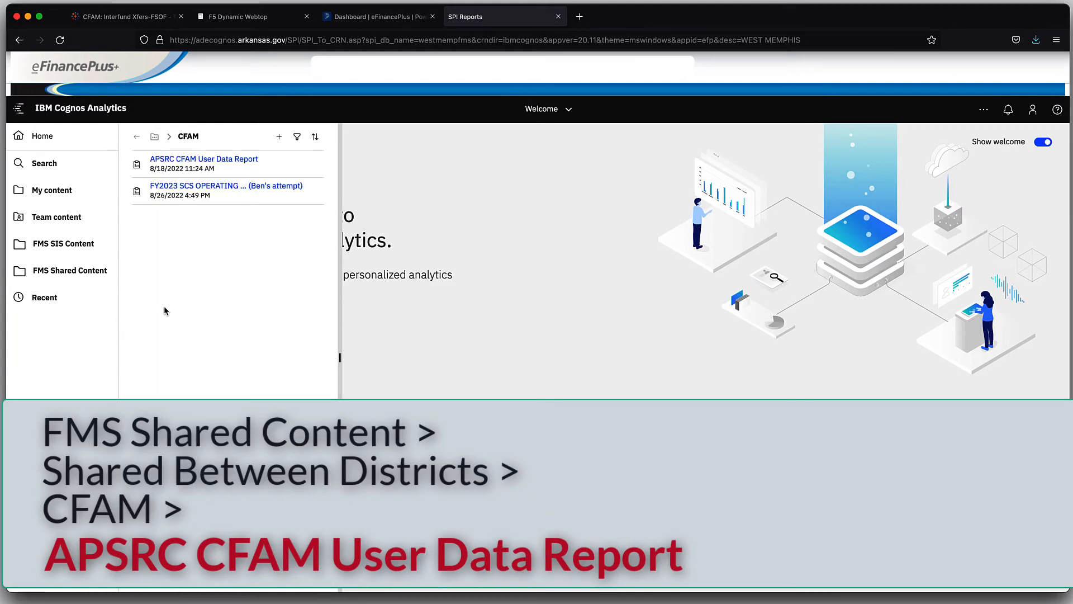
left_click(241, 161)
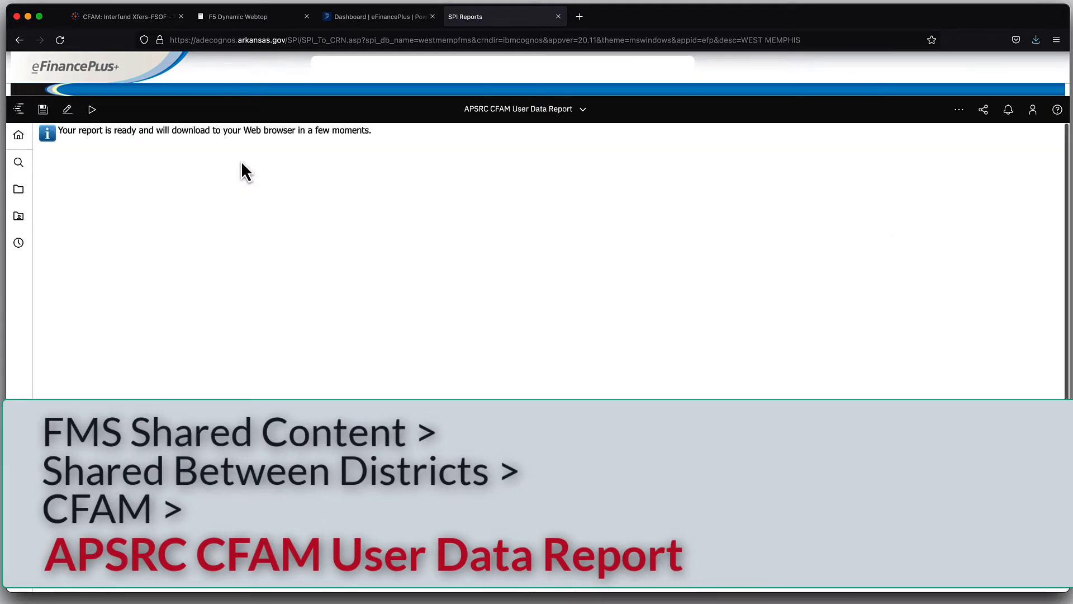
left_click(92, 109)
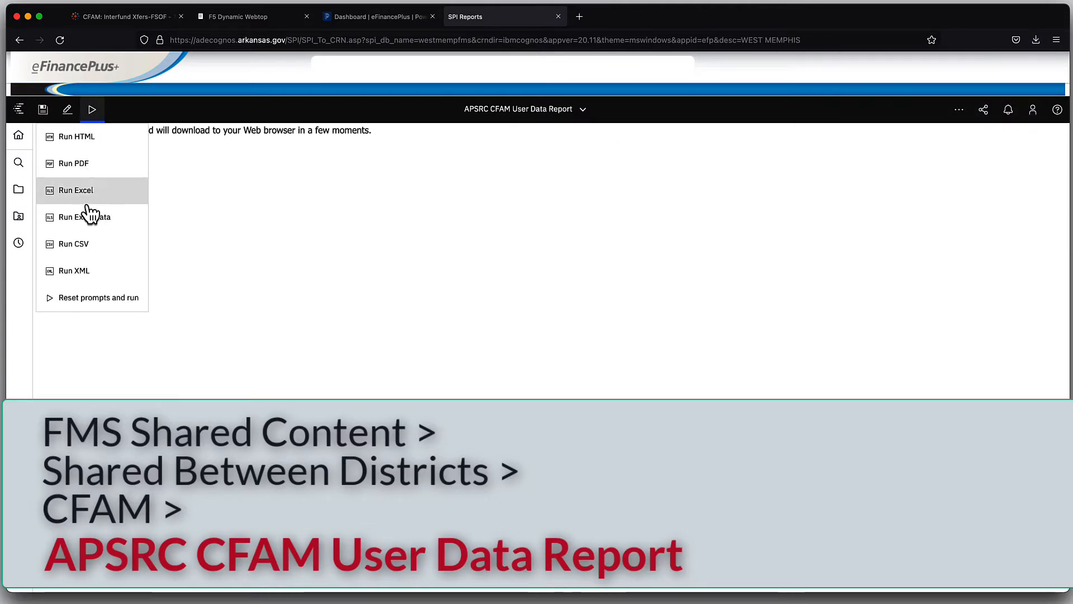
left_click(82, 166)
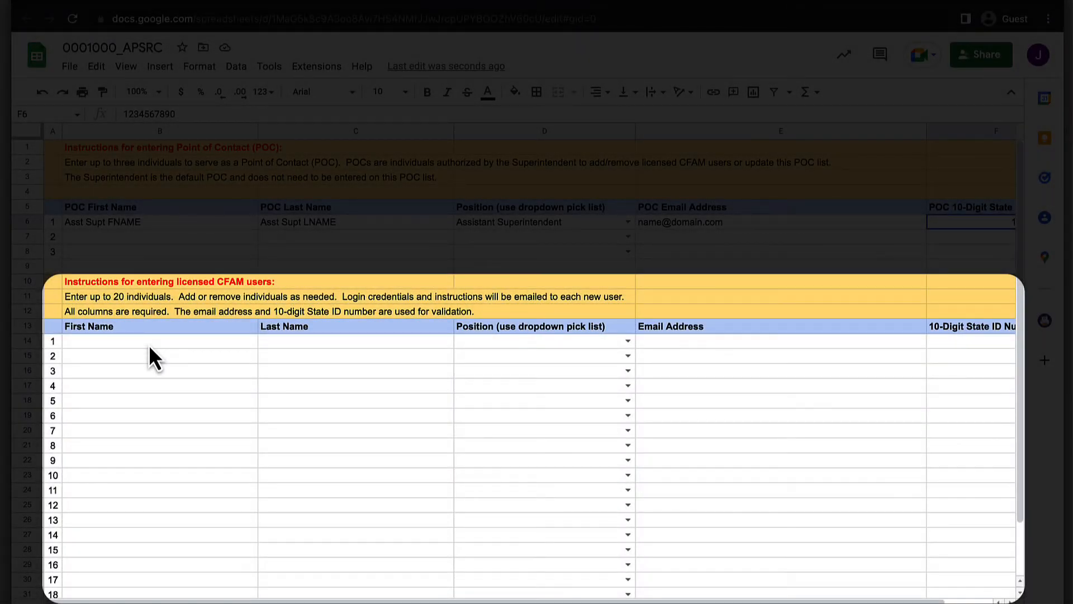
In the first licensed CFAM user row of the spreadsheet, enter Supt FNAME as first name and Supt LNAME as last name
left_click(149, 346)
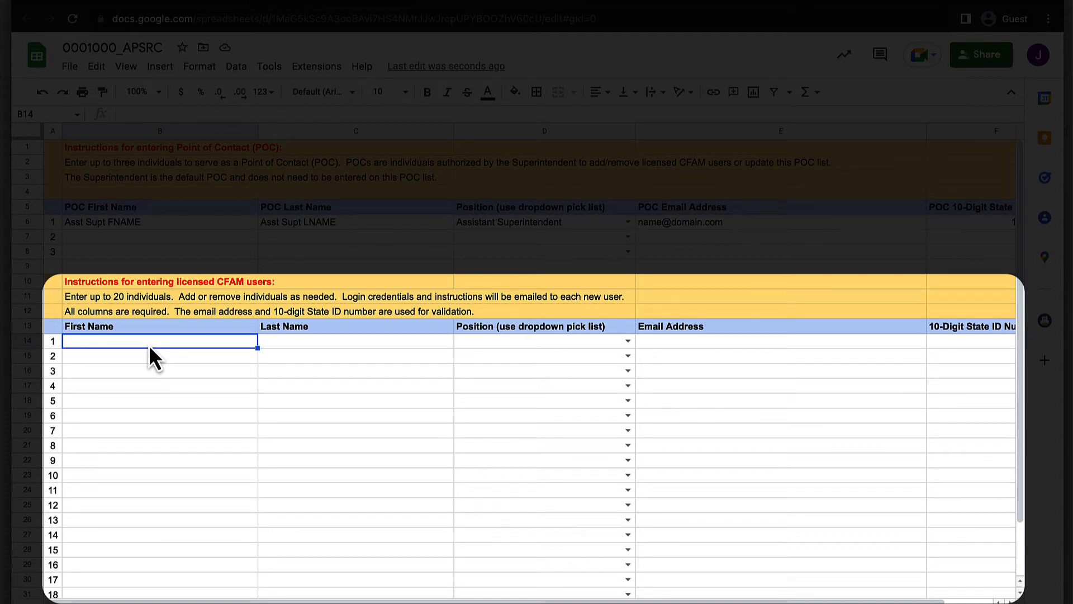
type("Supt")
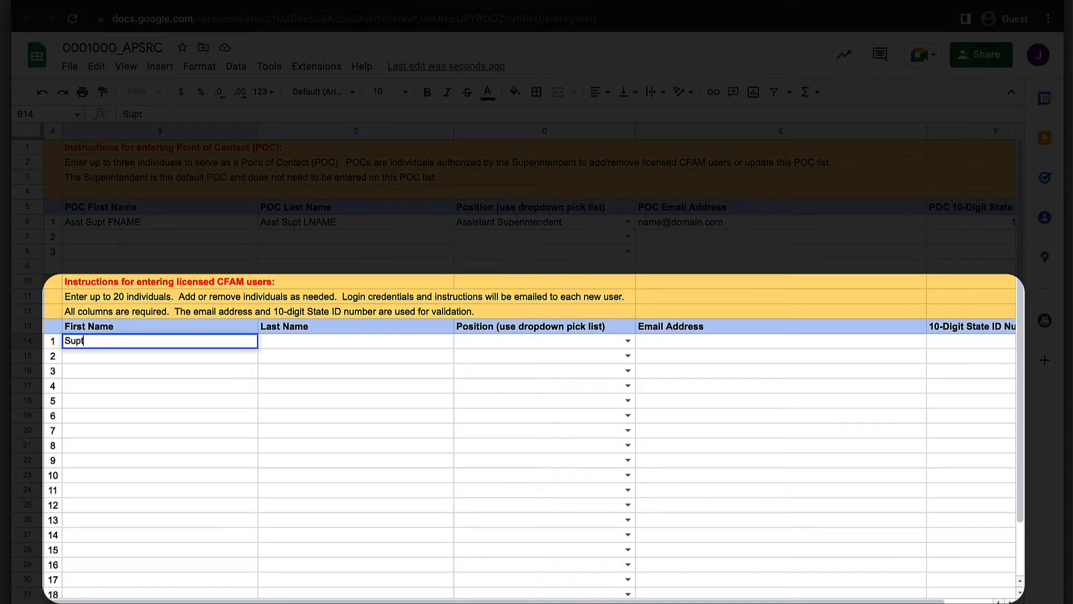
type(" FNAME")
key("Tab")
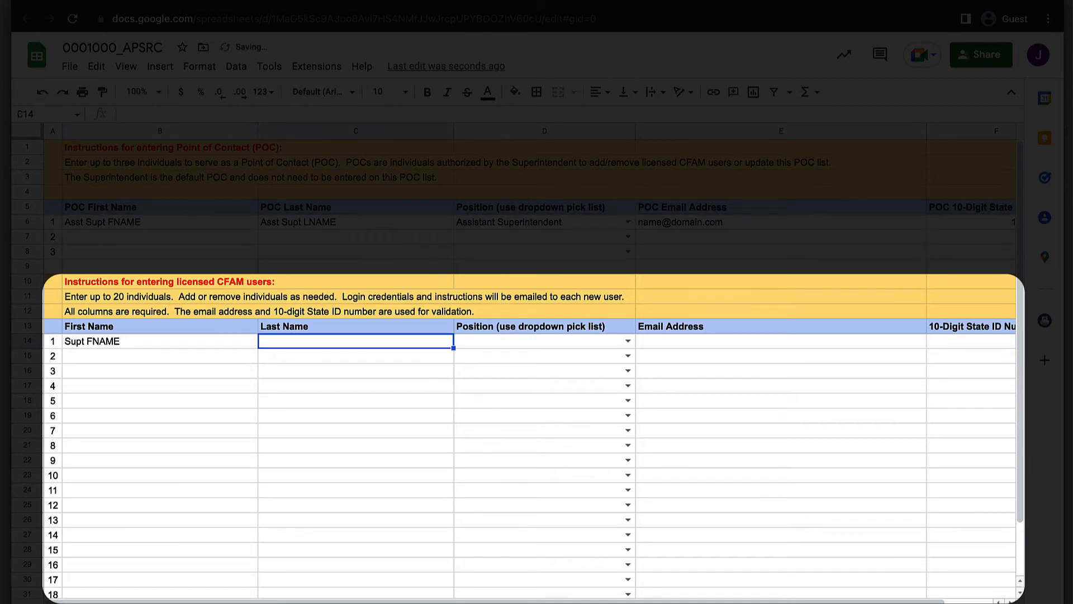
type("Sup")
key("BackSpace")
key("BackSpace")
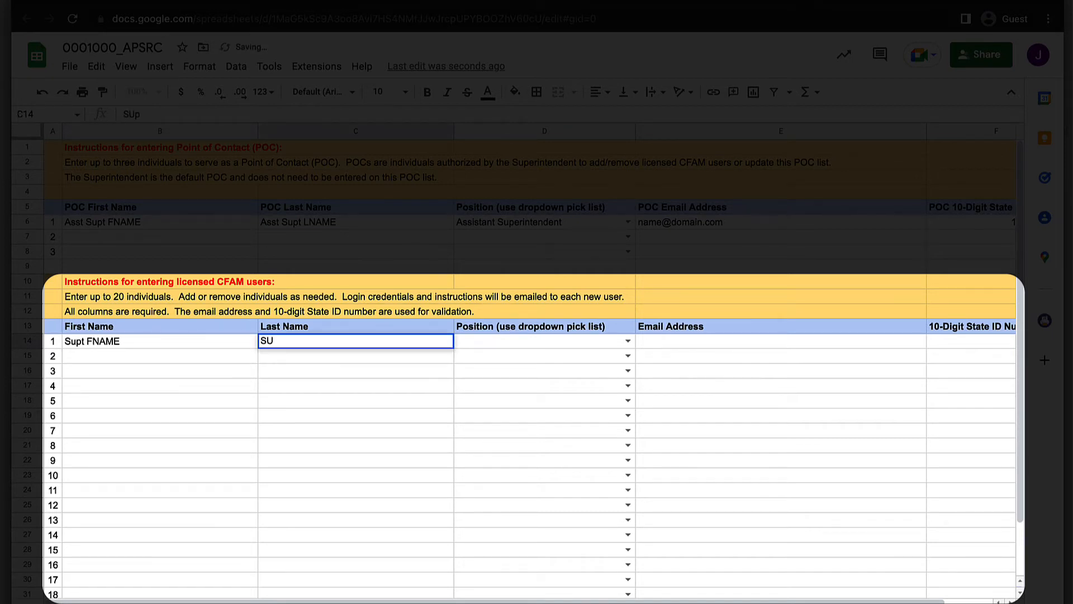
type("upt LNAME")
key("Tab")
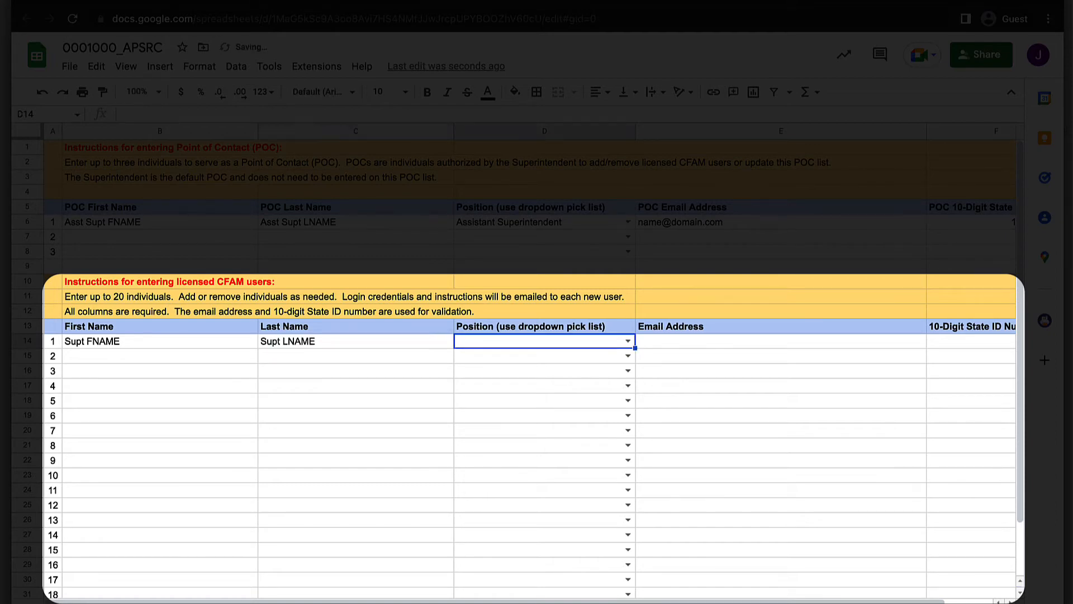
Set the first licensed user's position to Superintendent and fill in the superintendent's email address
type("S")
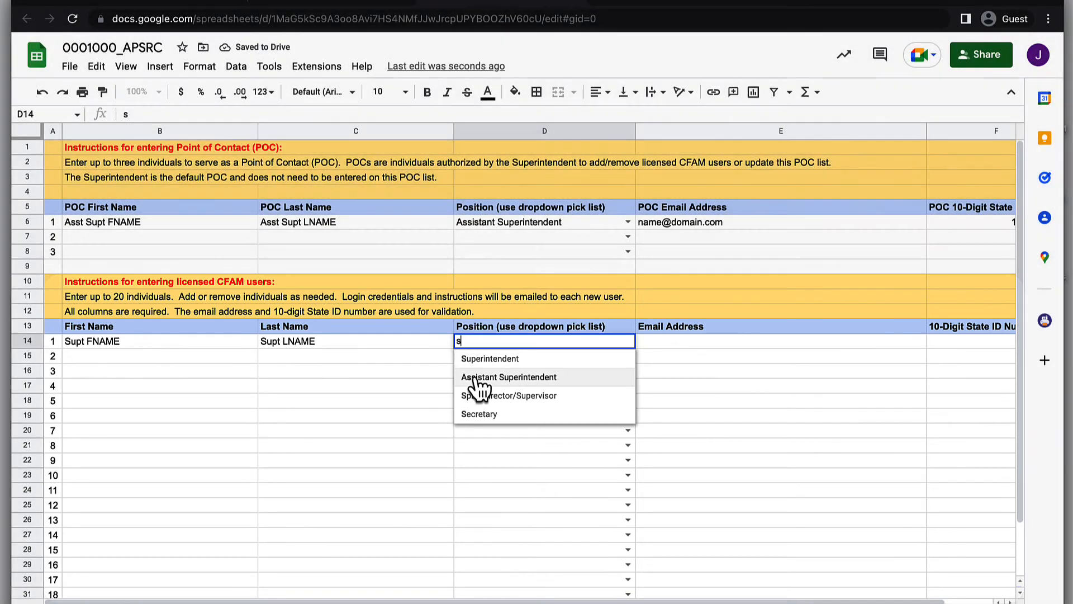
left_click(525, 361)
left_click(679, 341)
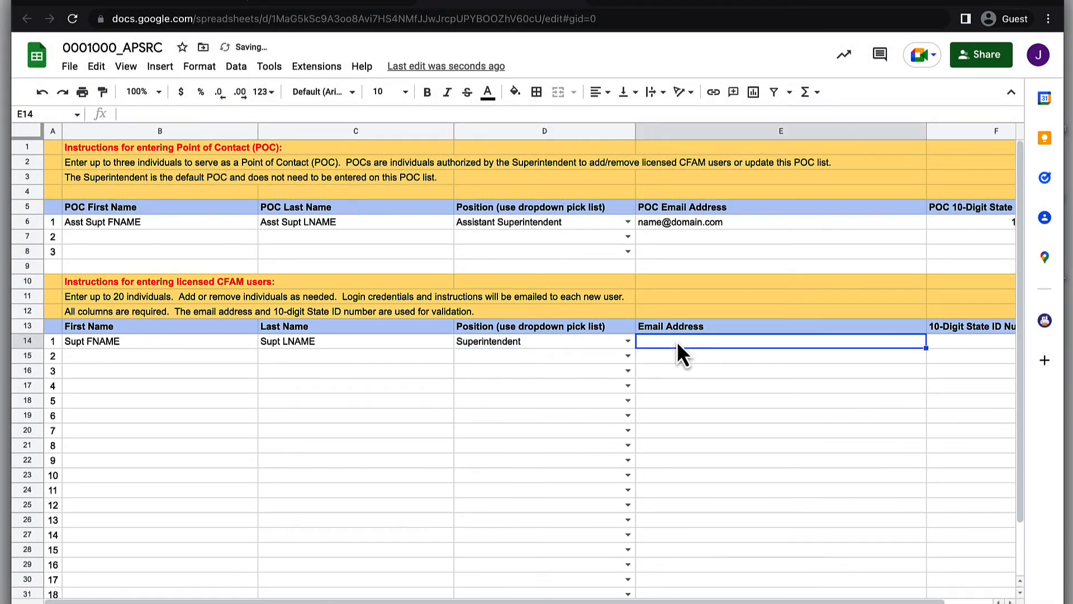
type("sup")
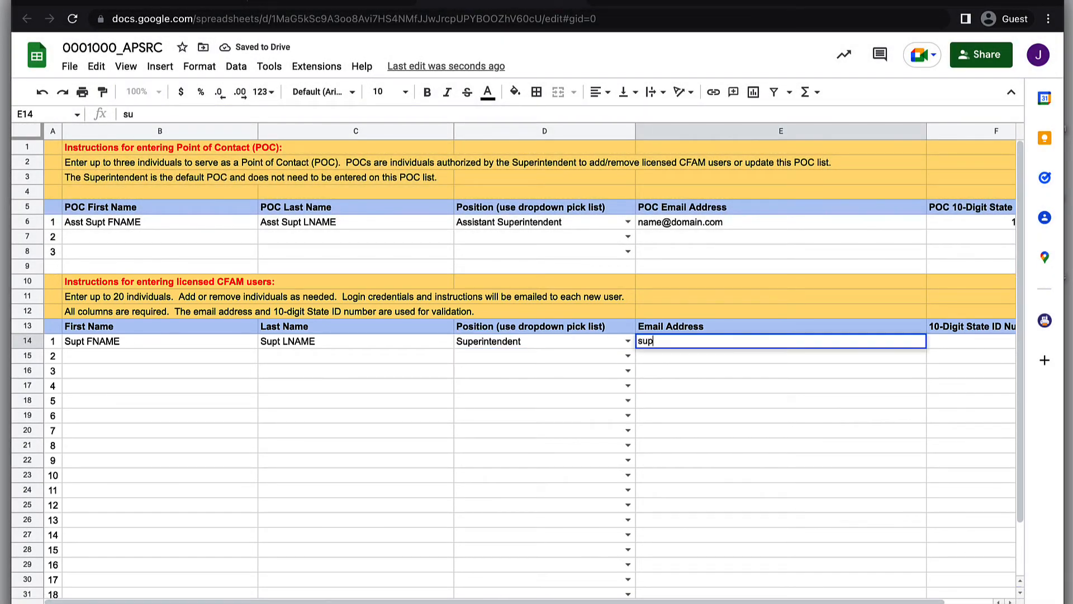
type("t@domain.com")
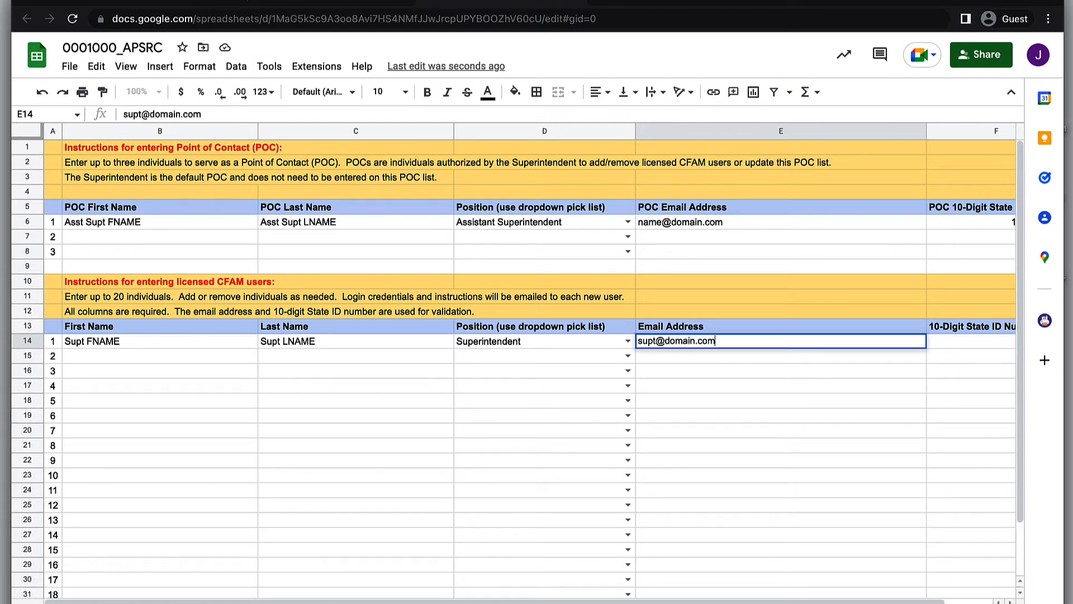
Enter the superintendent's 10-digit State ID number in the first licensed user row
left_click(966, 342)
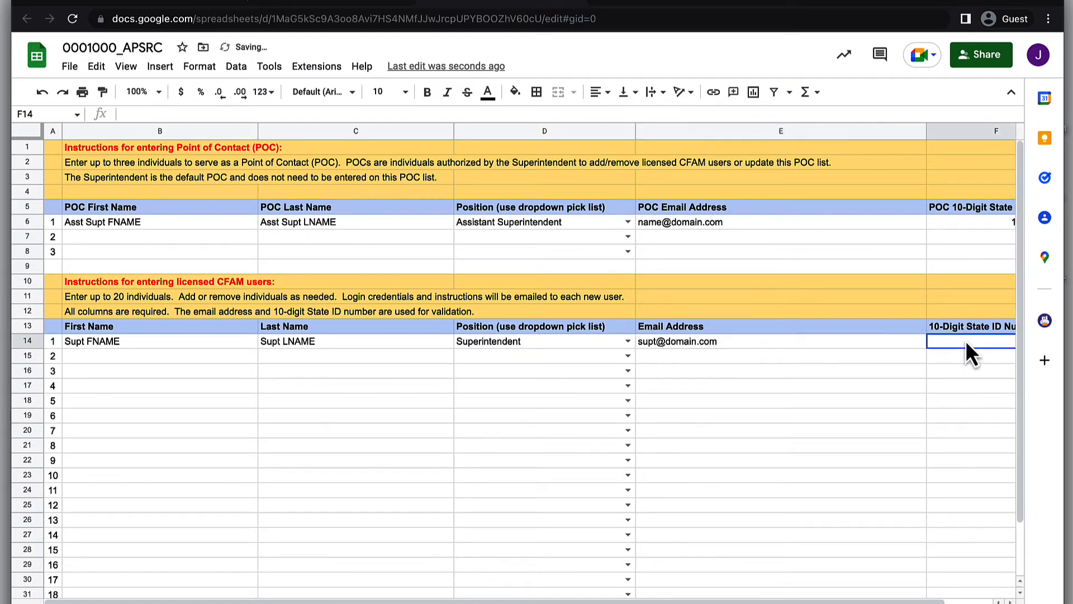
mouse_move(904, 343)
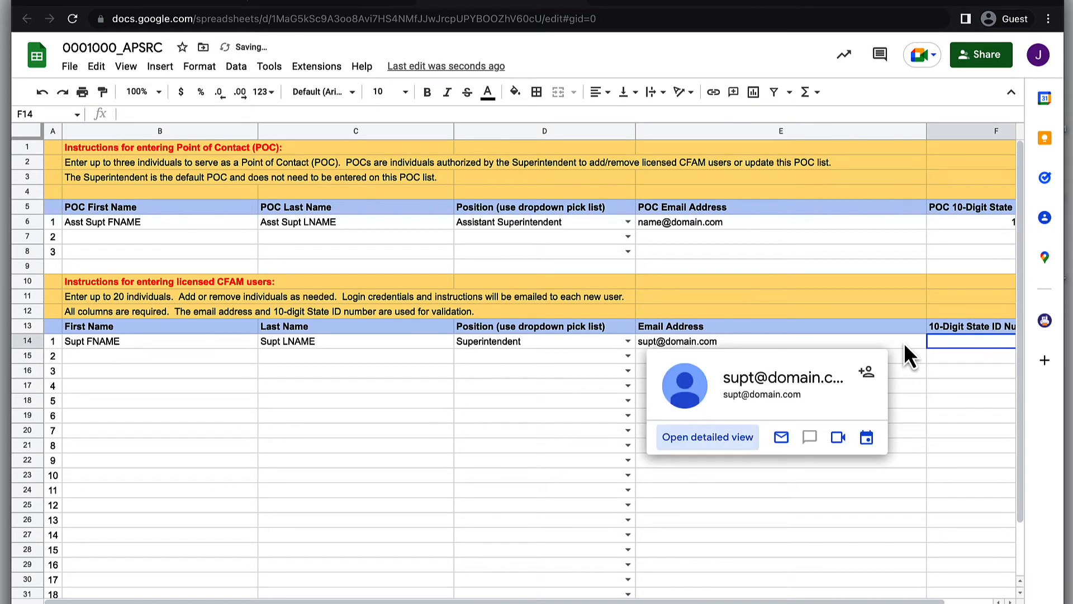
type("1234")
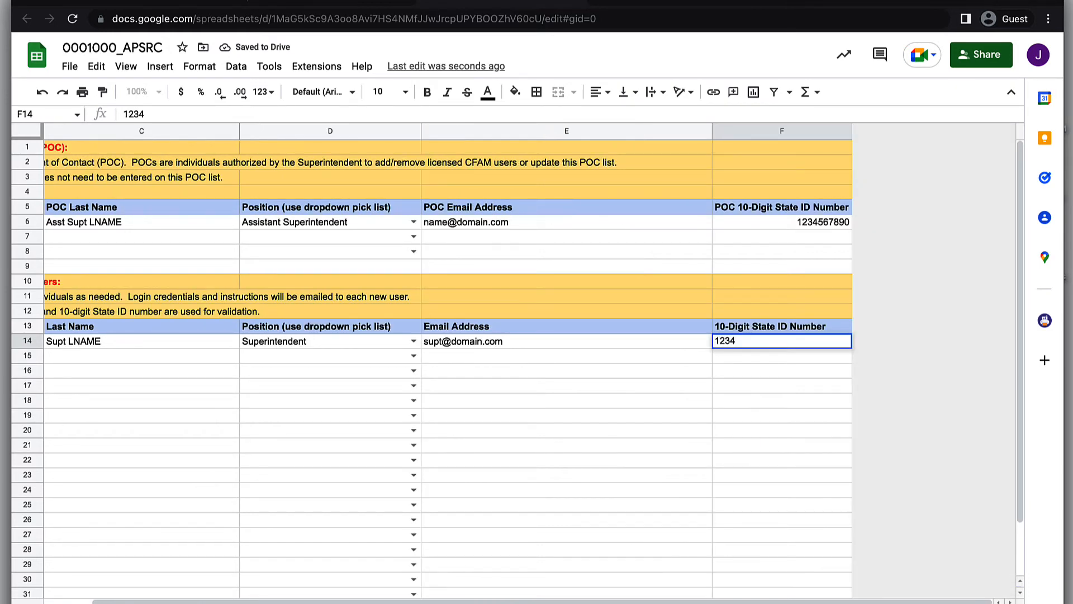
type("56788")
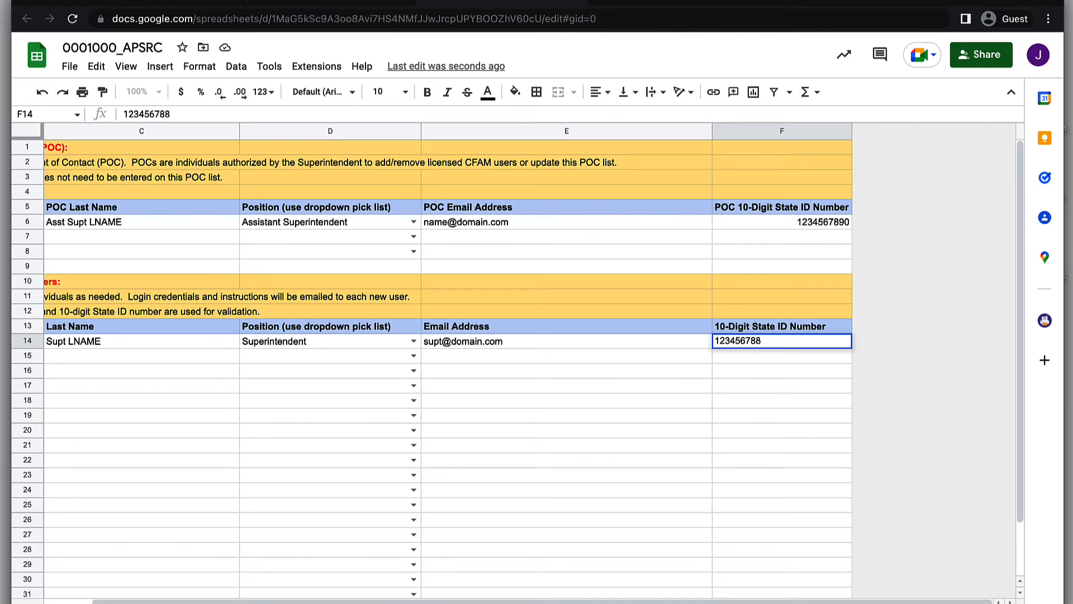
type("9")
key("Return")
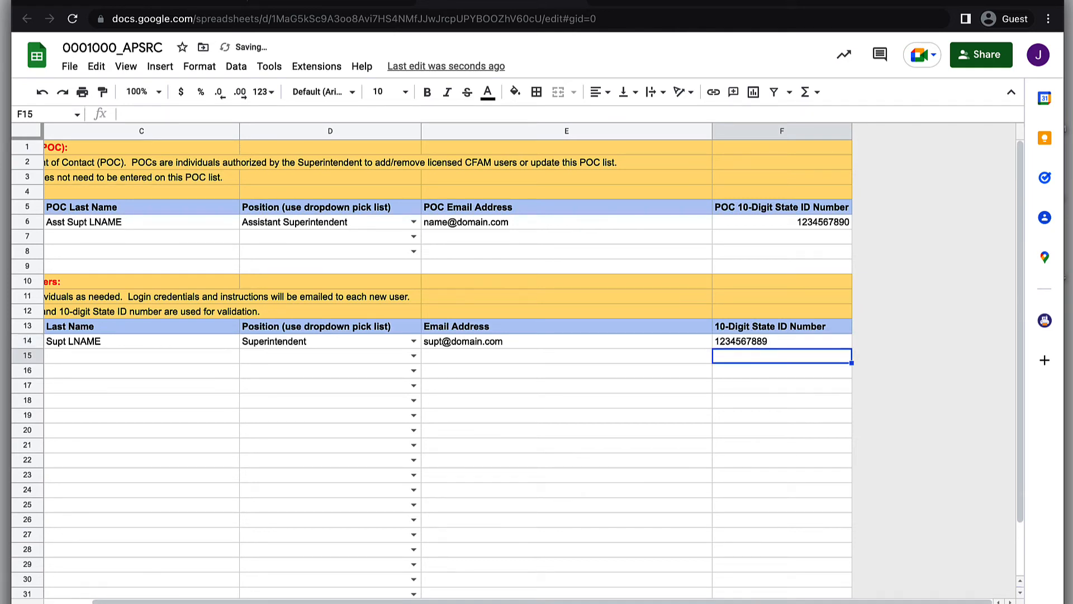
scroll(267, 372, "left", 5)
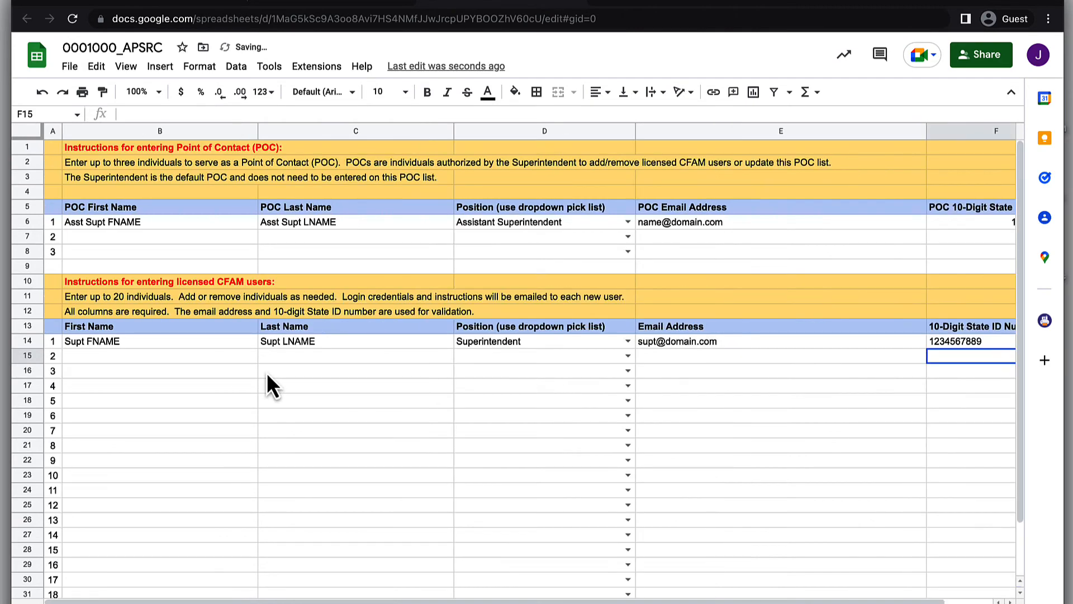
left_click(152, 357)
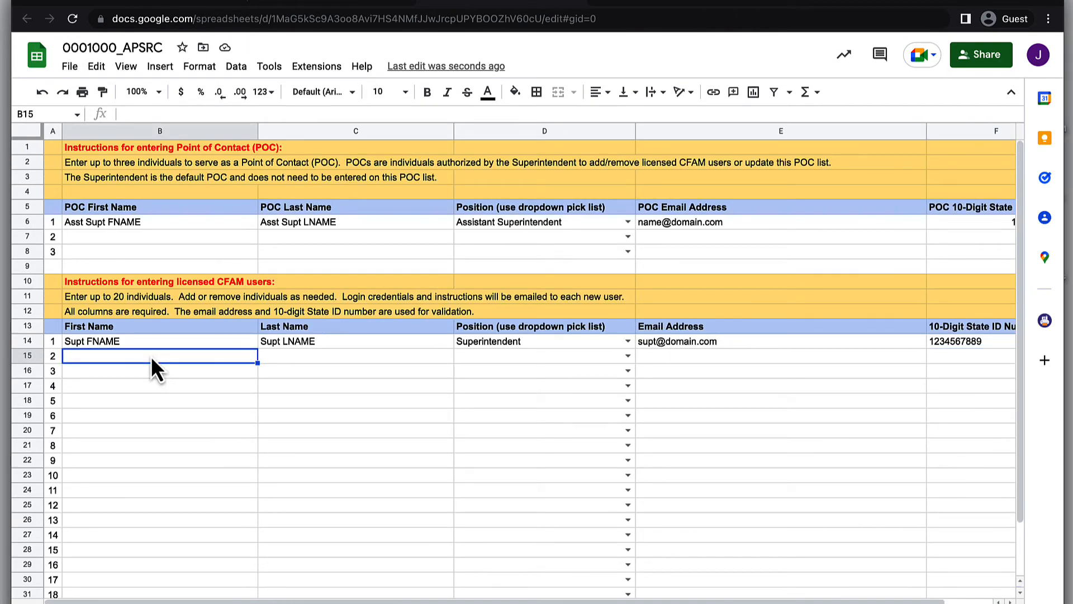
type("Ass")
key("BackSpace")
key("BackSpace")
key("BackSpace")
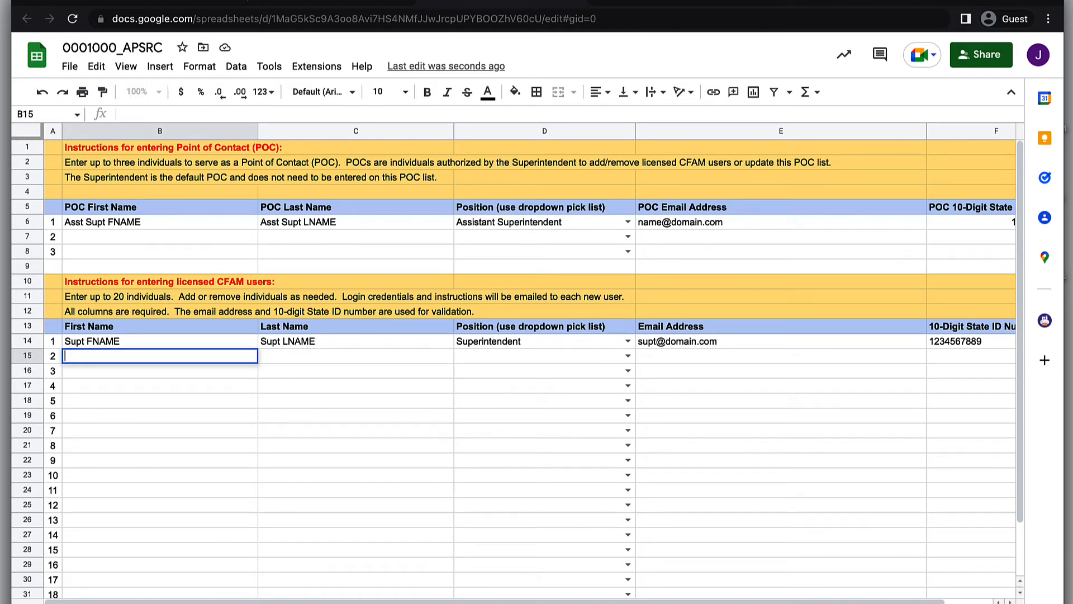
Copy the assistant superintendent's full Point of Contact record B6:F6 into the second licensed user row, starting at B15
left_click(156, 223)
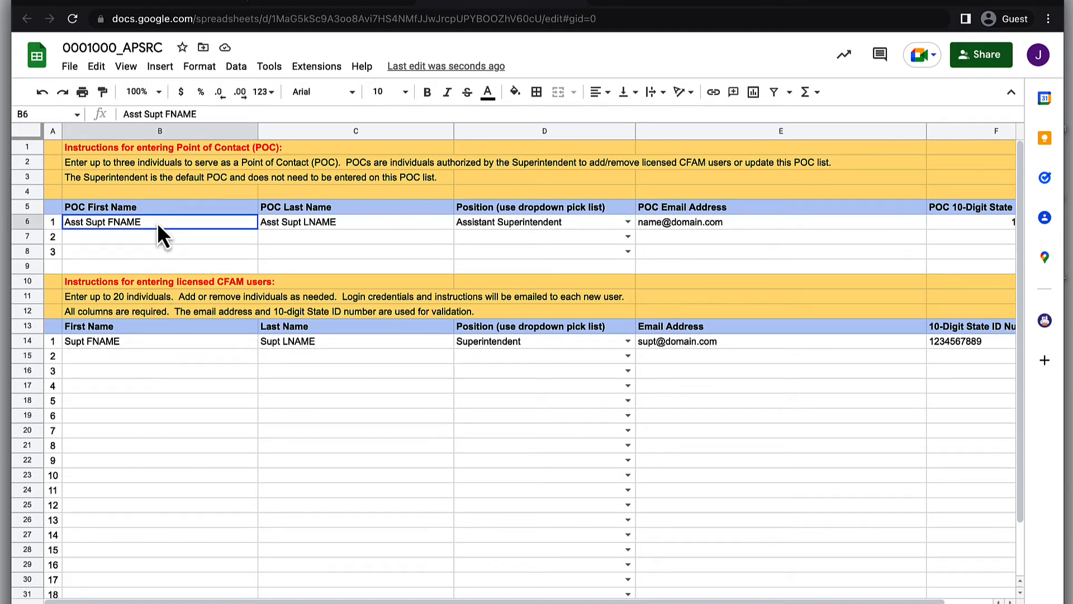
left_click(983, 222, "shift")
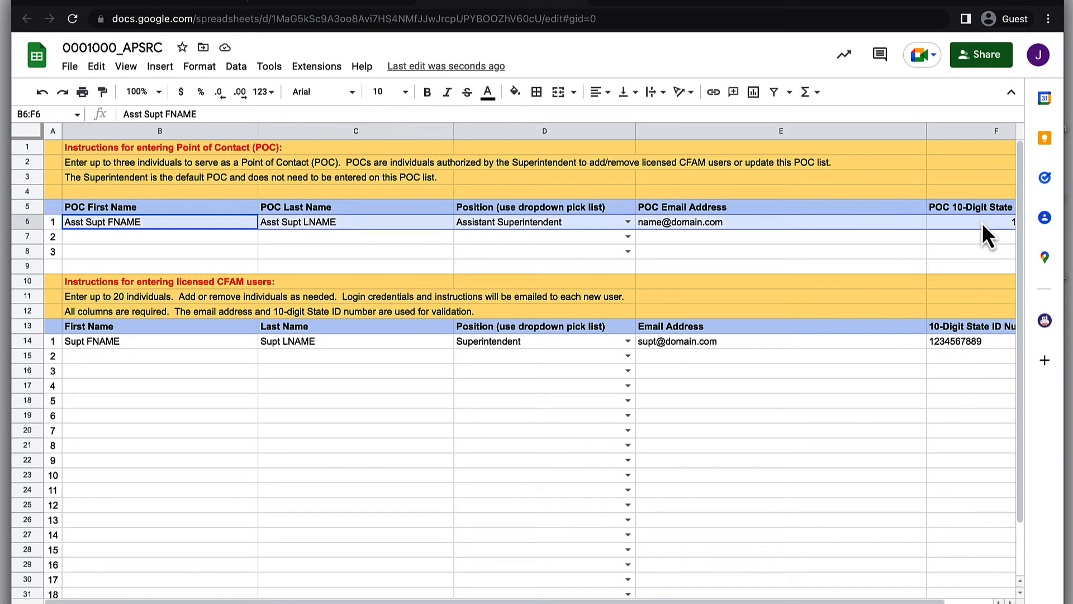
key("ctrl+c")
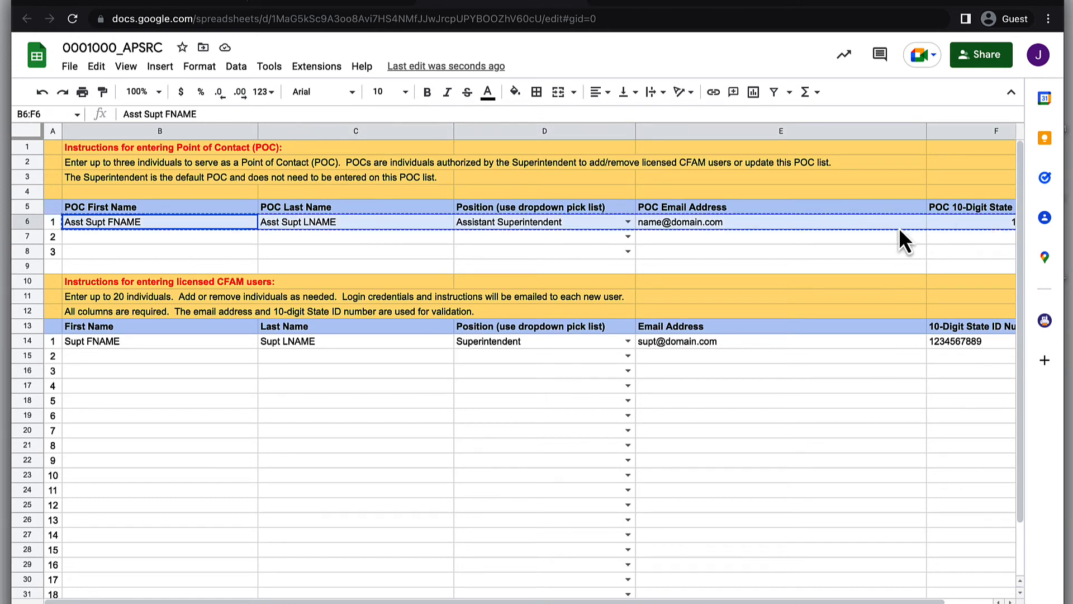
left_click(209, 358)
key("ctrl+v")
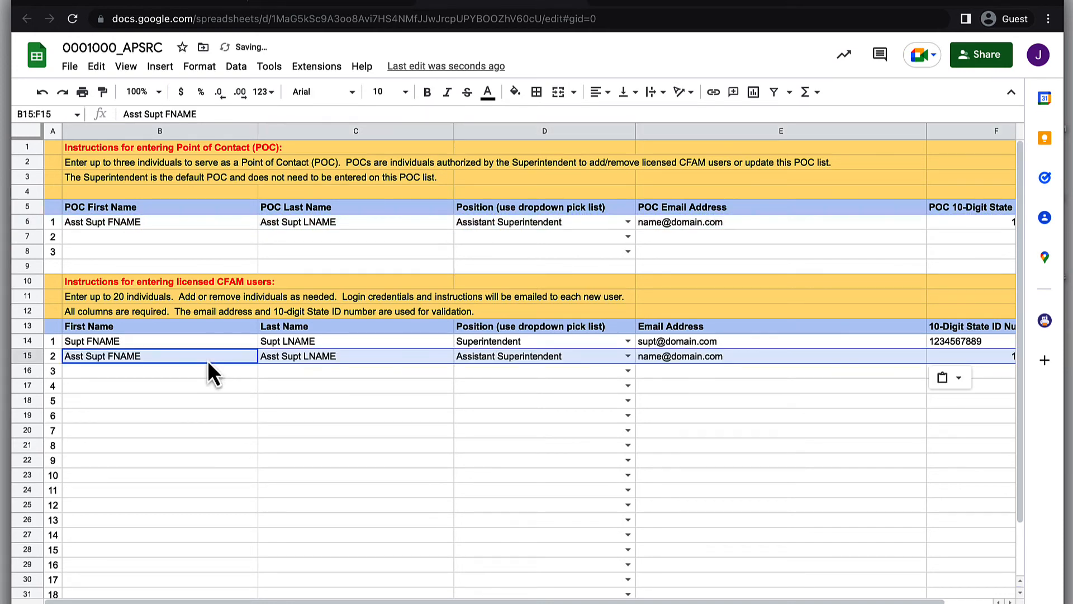
In the third licensed CFAM user row, enter BizMGR FNAME as first name and BizMGR LNAME as last name
left_click(153, 371)
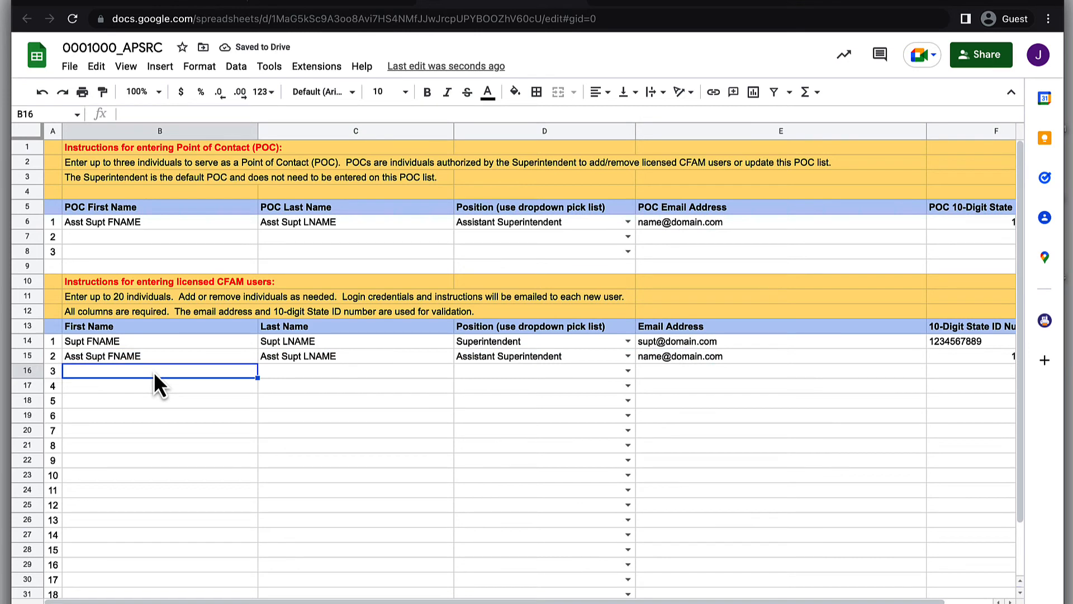
type("Biz")
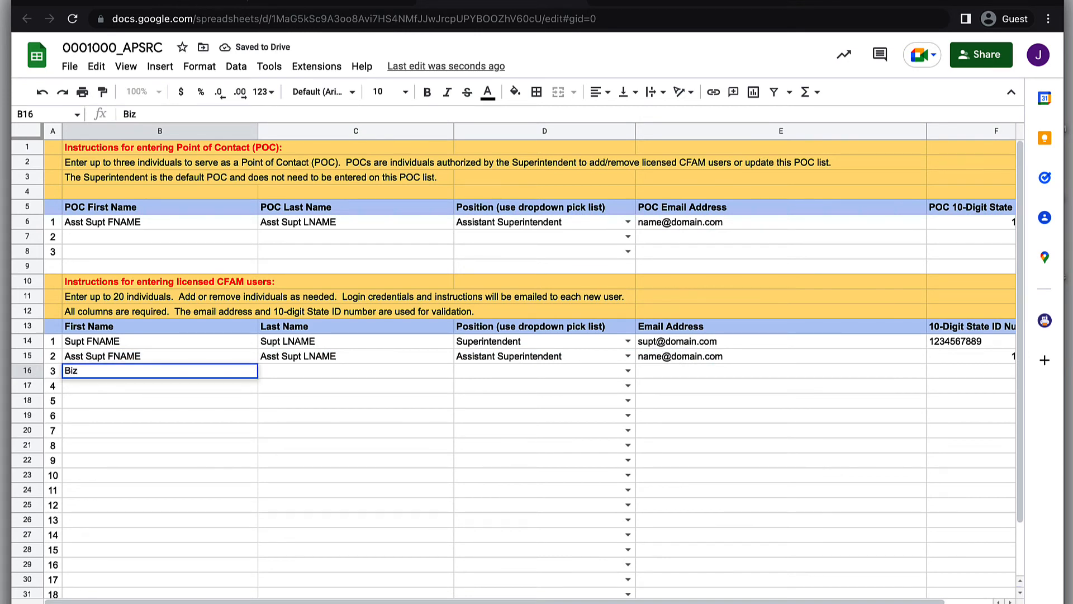
type("MGR")
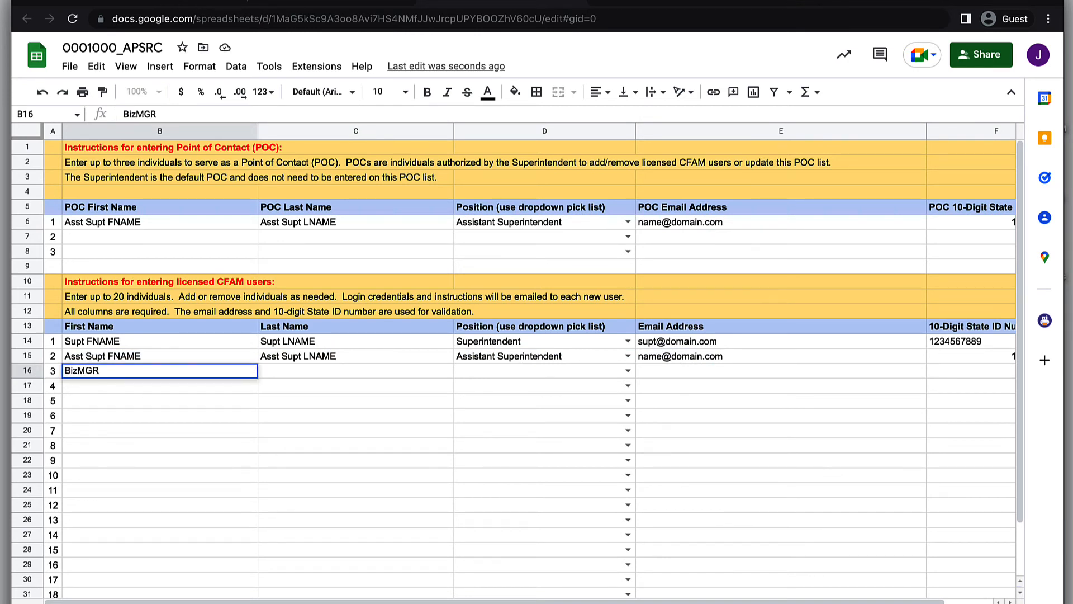
type(" FNAME")
key("Tab")
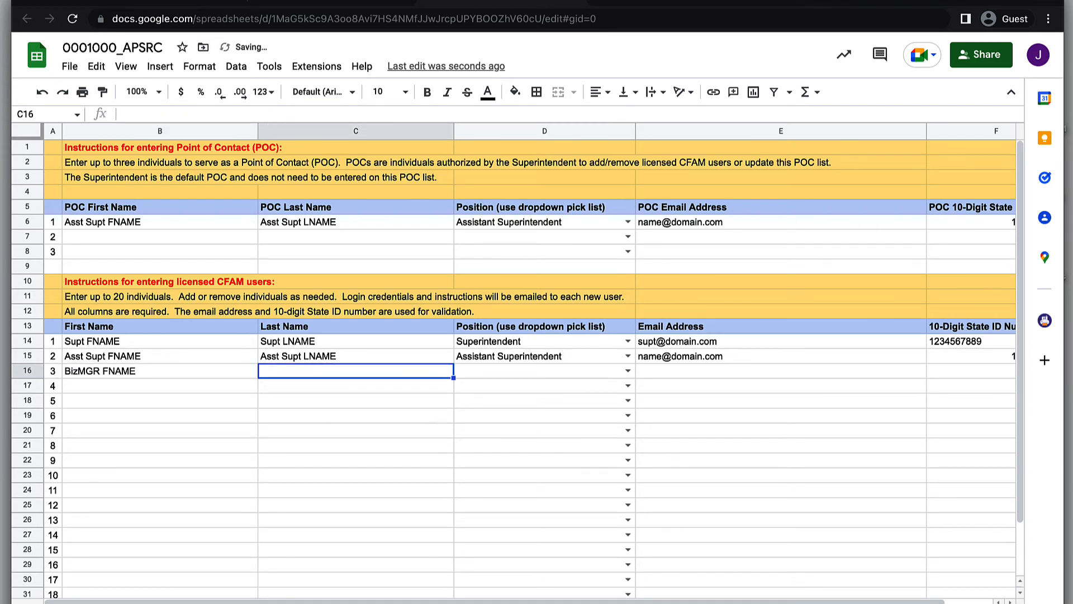
type("BizMG")
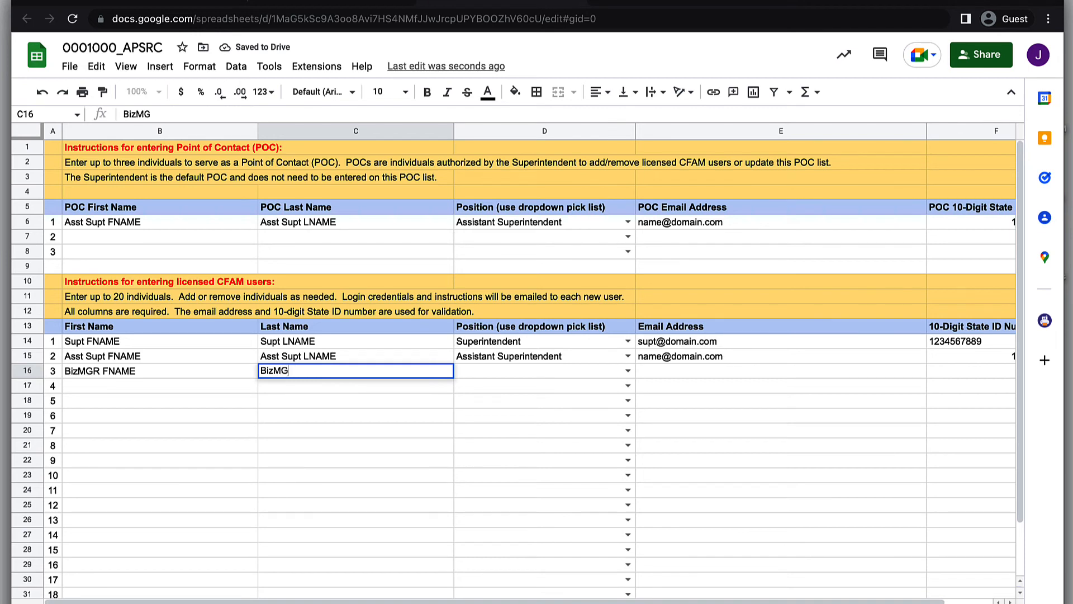
type("R LNAME")
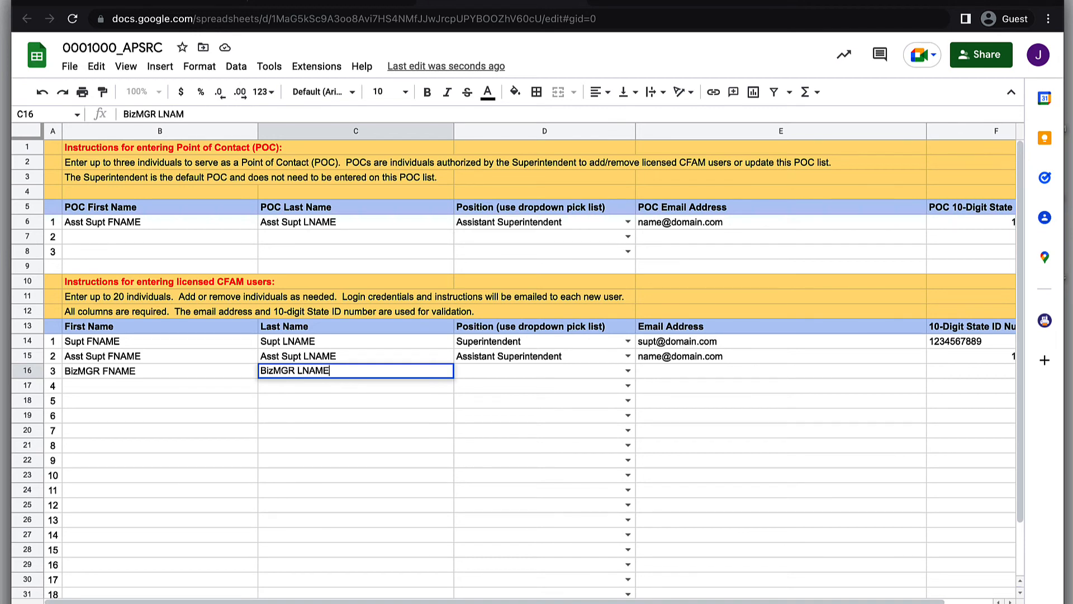
key("Tab")
Set the third licensed user's position to Business Manager and fill in the business manager's email address
type("b")
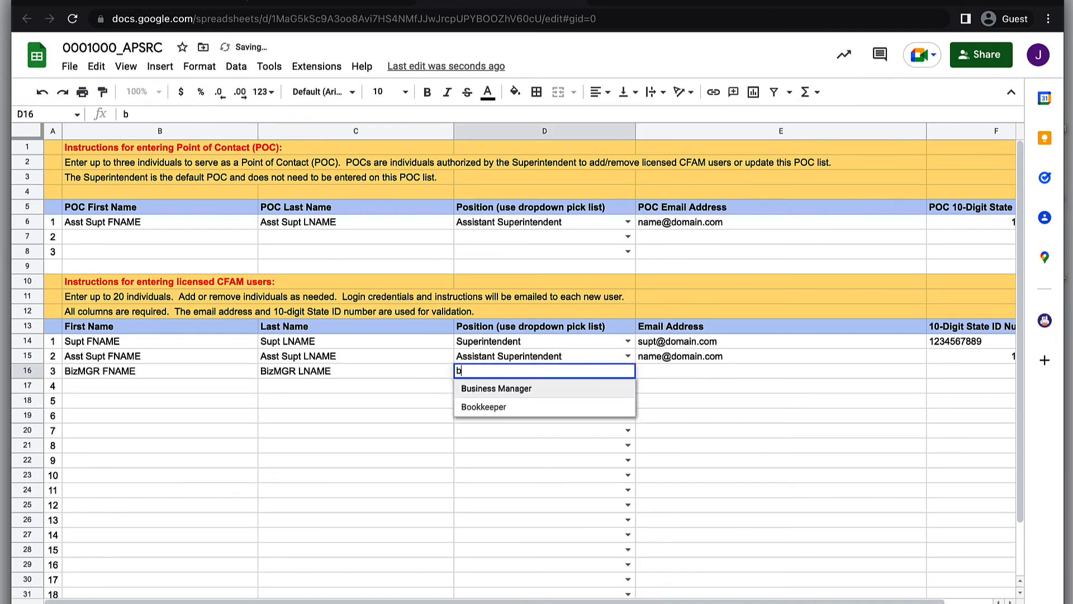
left_click(537, 390)
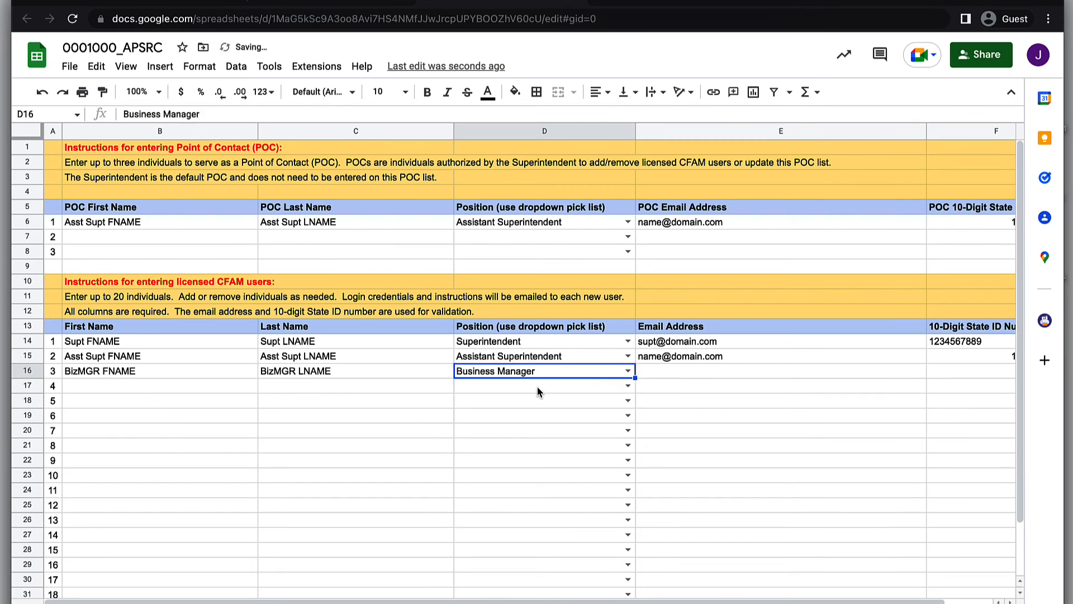
left_click(683, 371)
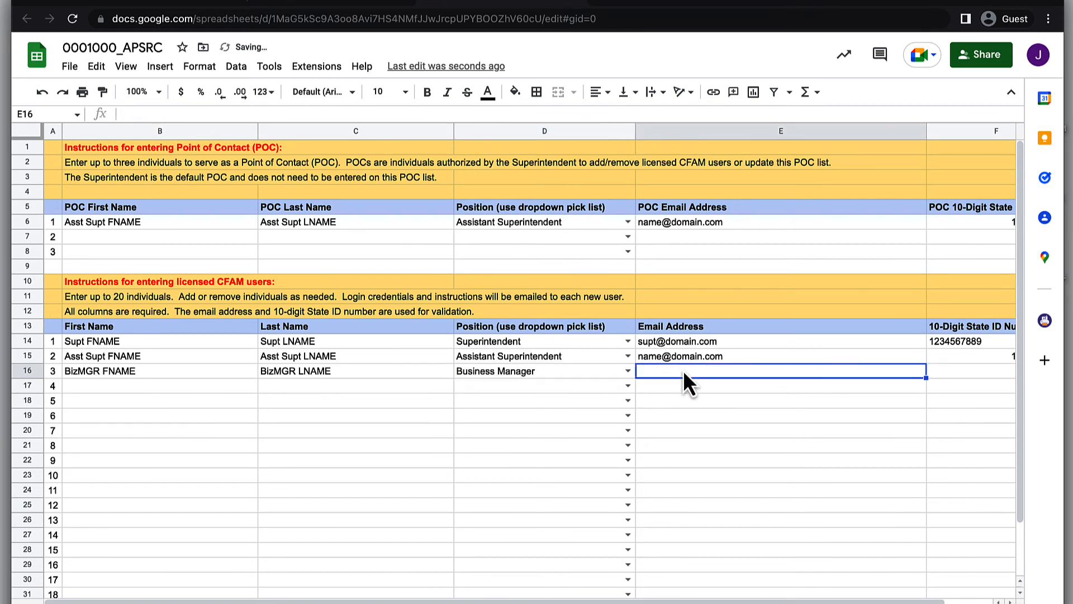
type("bizm")
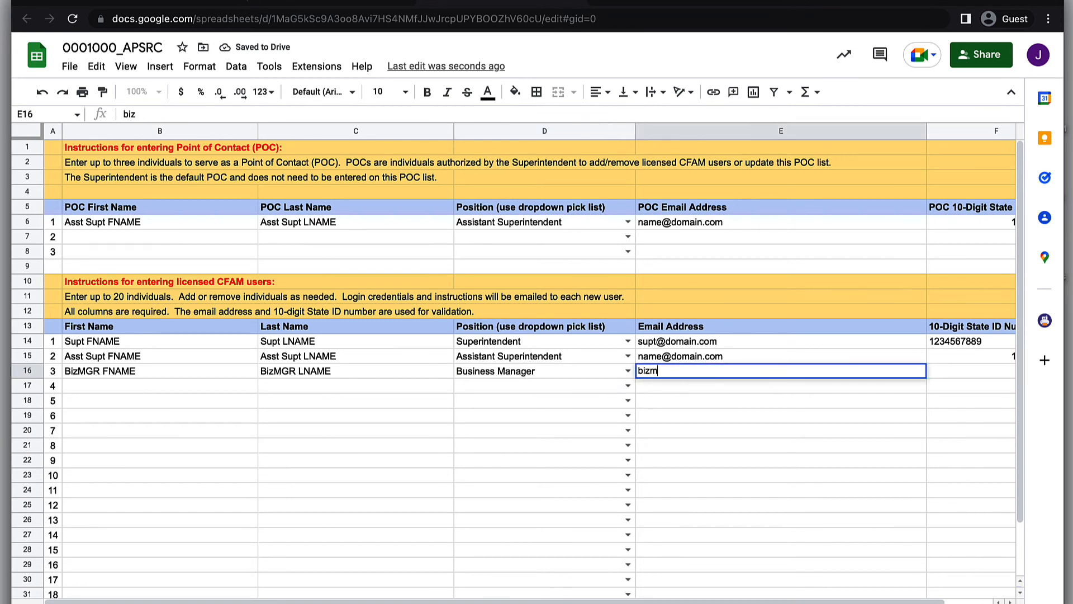
type("gr@do")
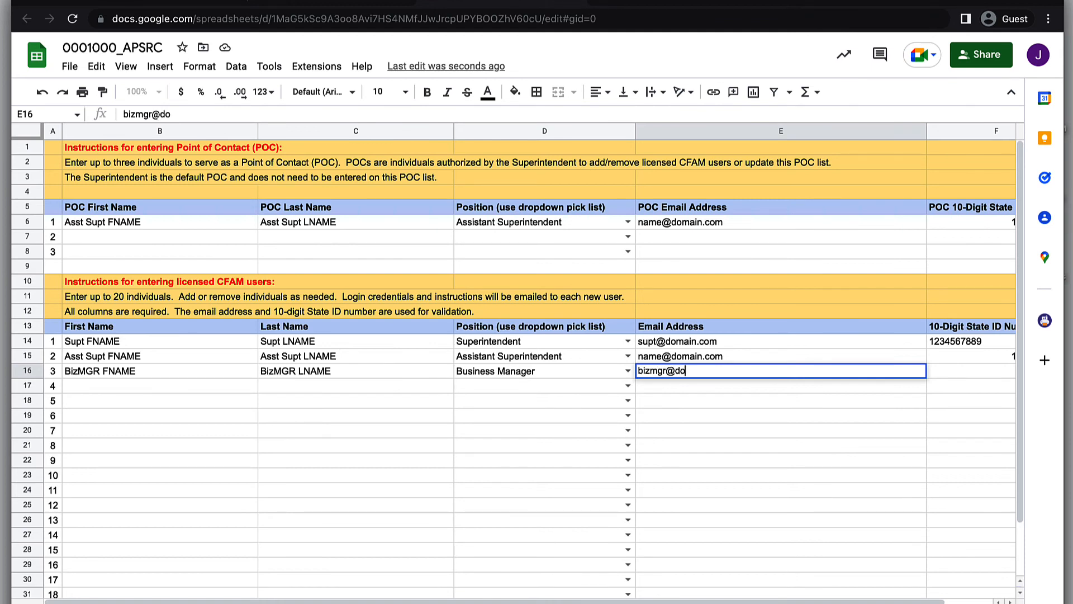
type("main.com")
Enter the business manager's 10-digit State ID number in the third licensed user row
left_click(979, 373)
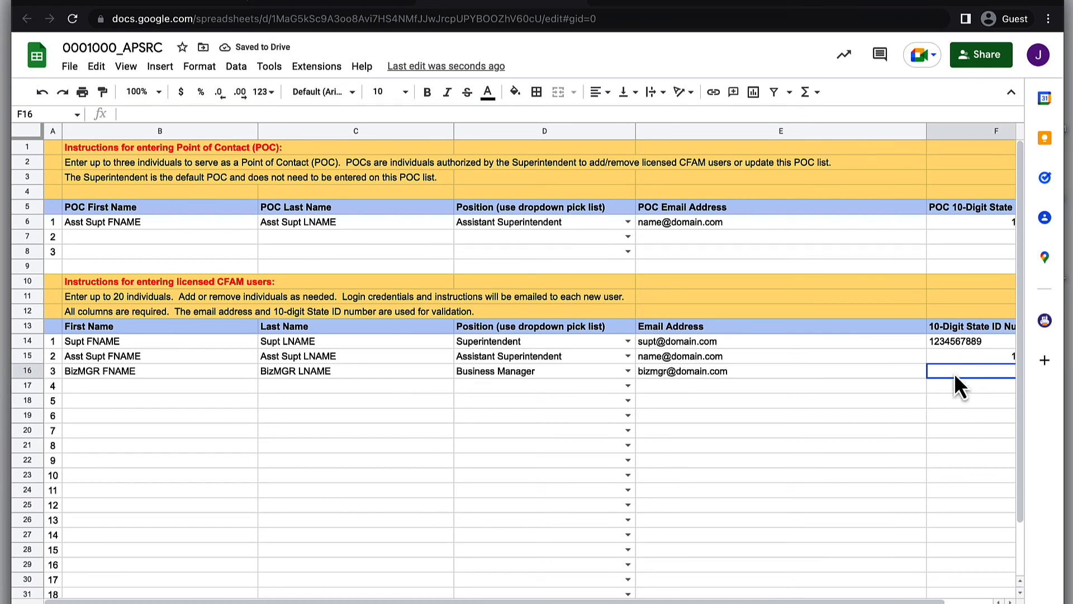
type("9")
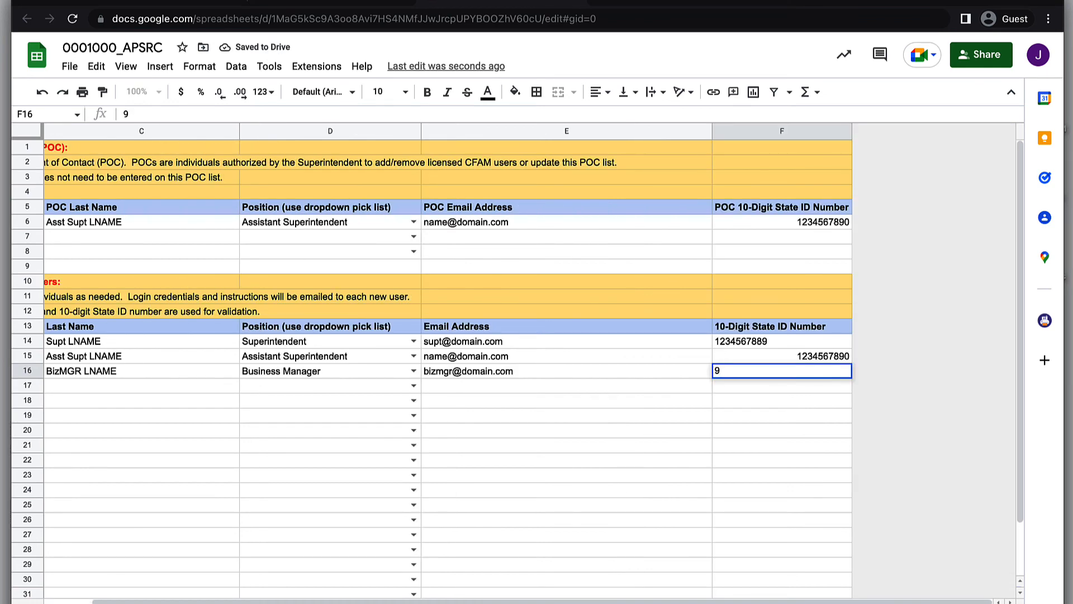
type("9876543")
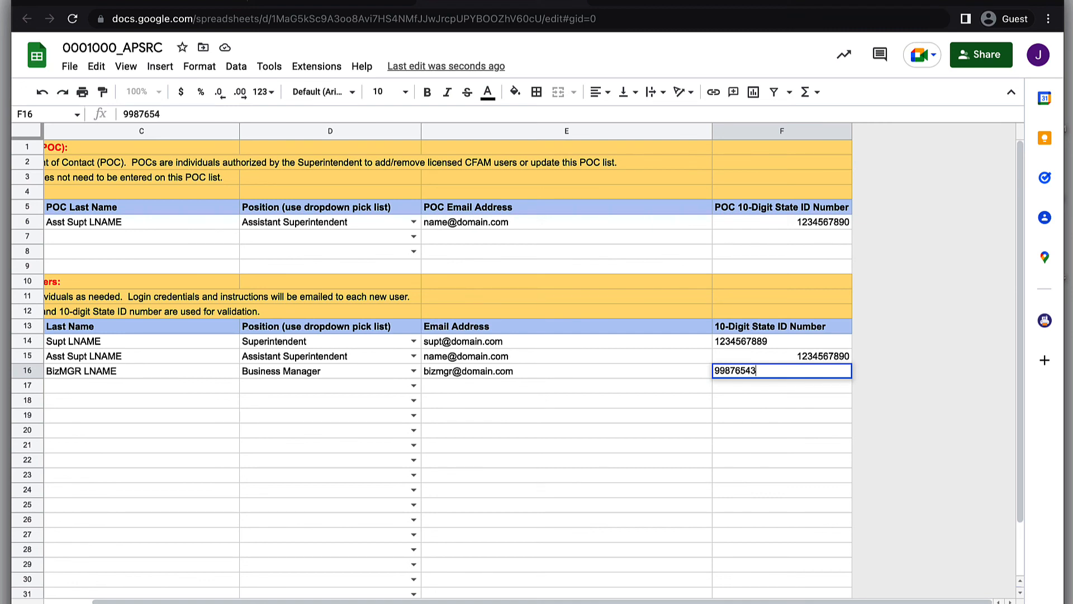
type("21")
key("Return")
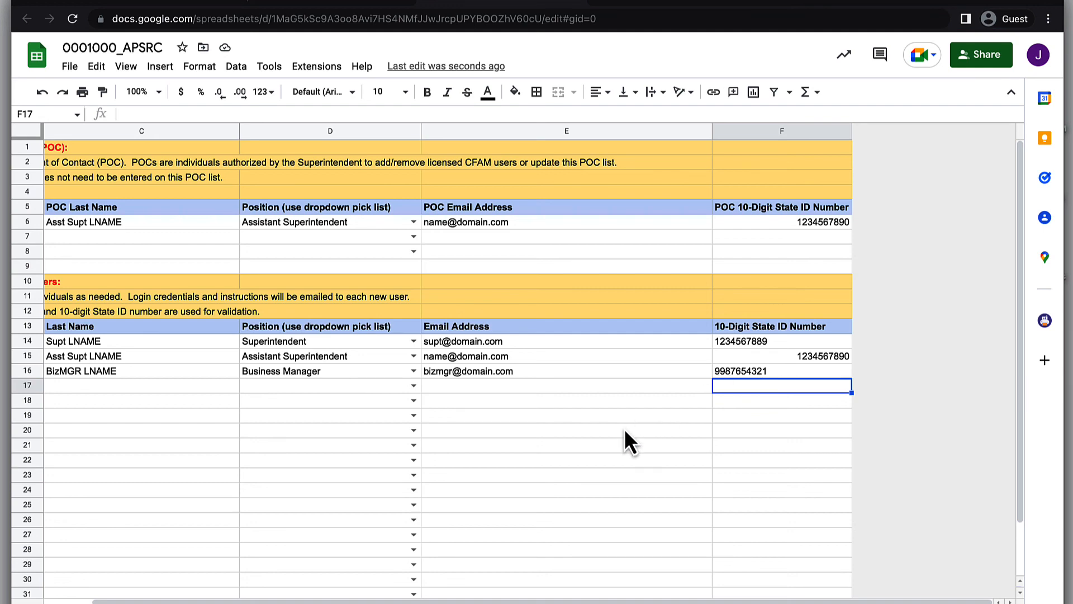
scroll(625, 429, "left", 5)
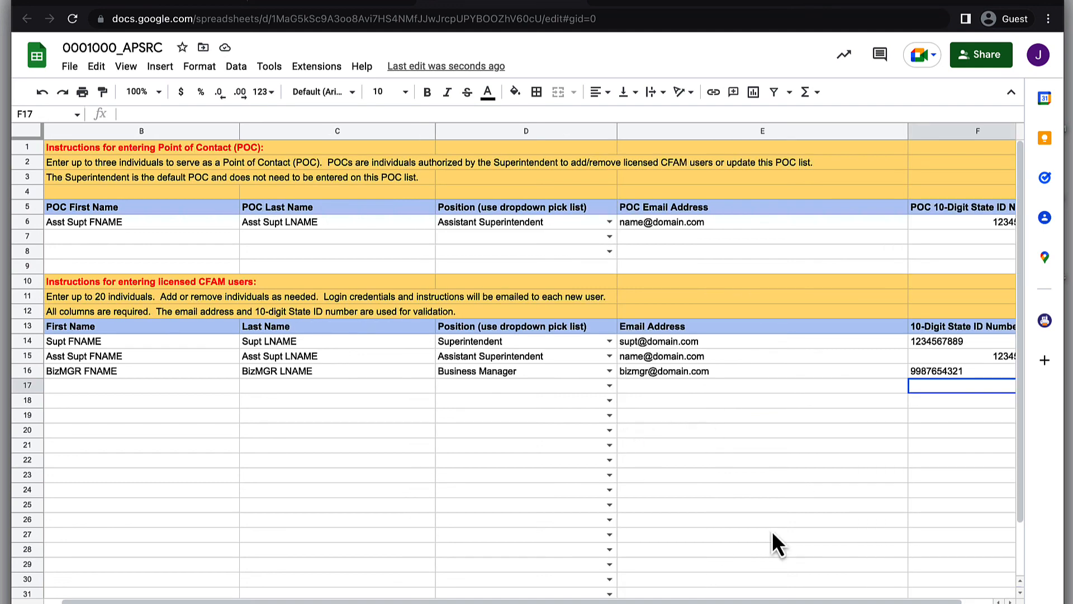